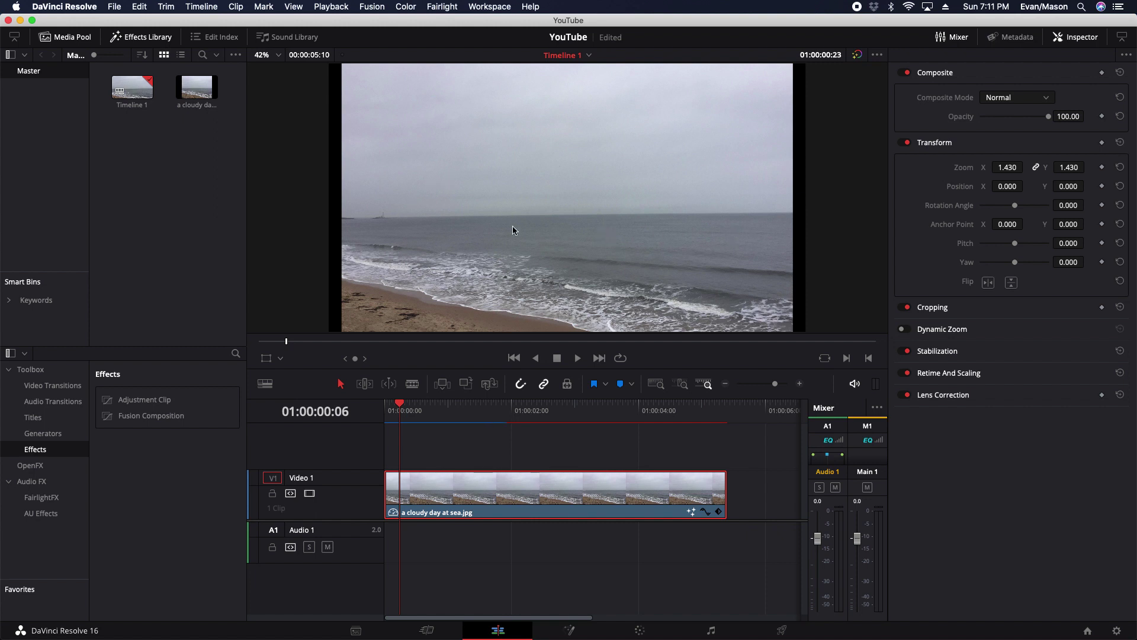
# - In the Fusion page, add a Background node, then a Paint node, then a Soft Glow node in a chain
pyautogui.click(573, 632)
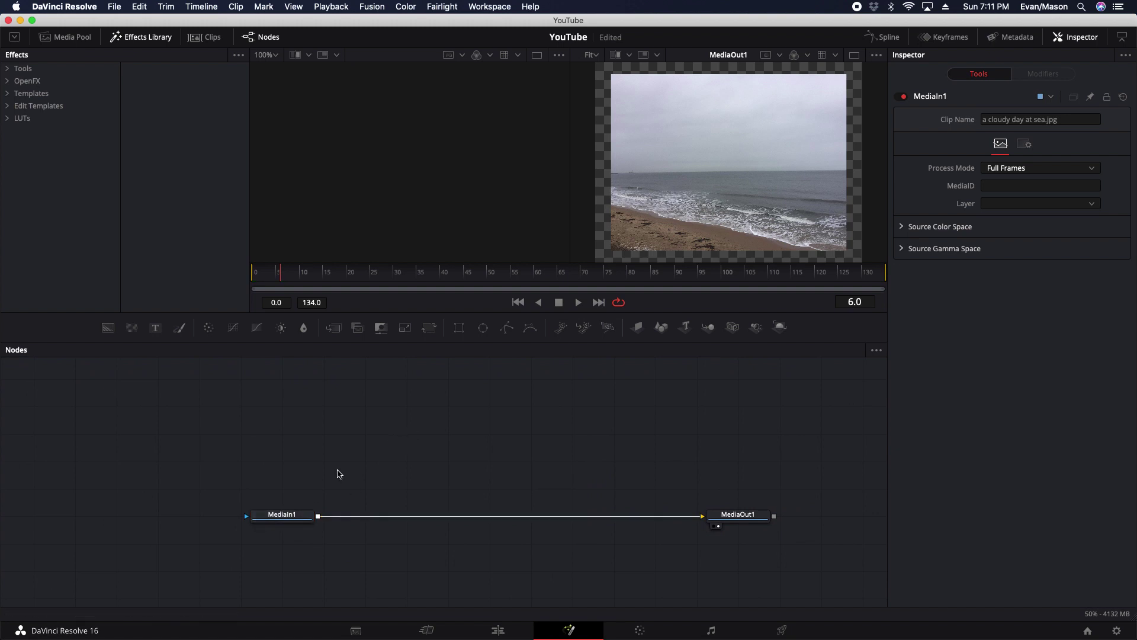
pyautogui.hotkey('shift', 'space')
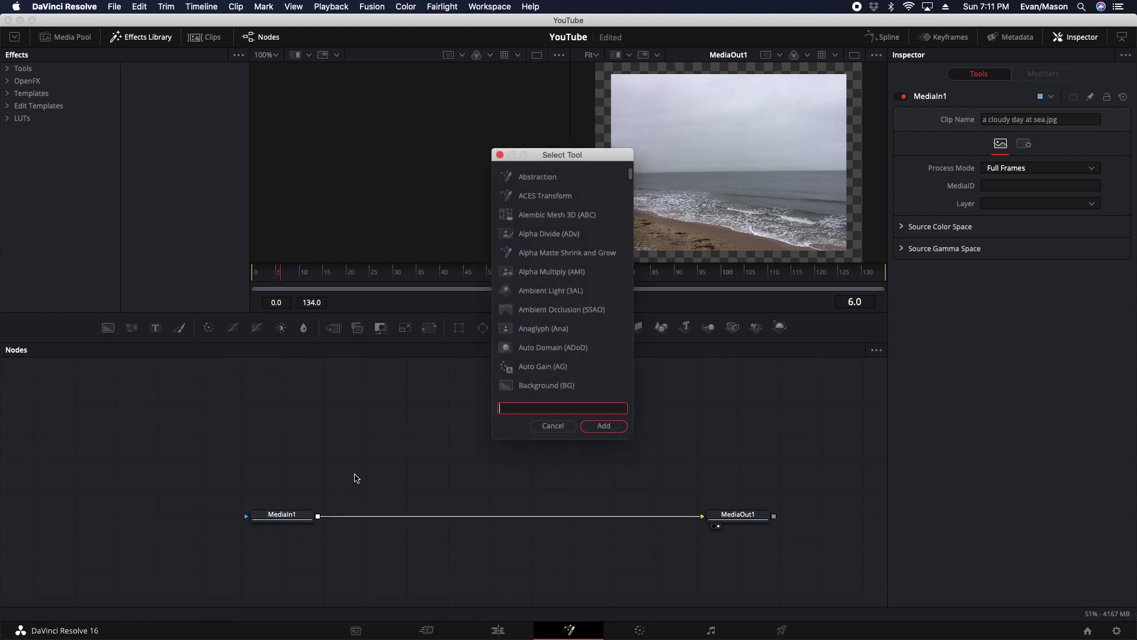
pyautogui.write('Background')
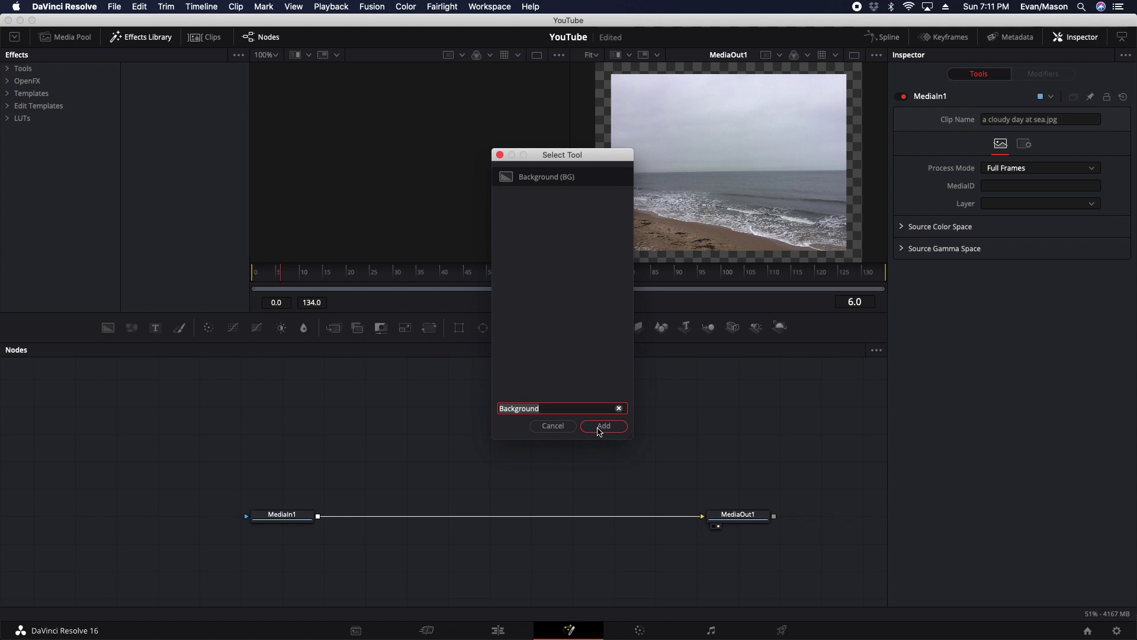
pyautogui.click(602, 426)
pyautogui.hotkey('shift', 'space')
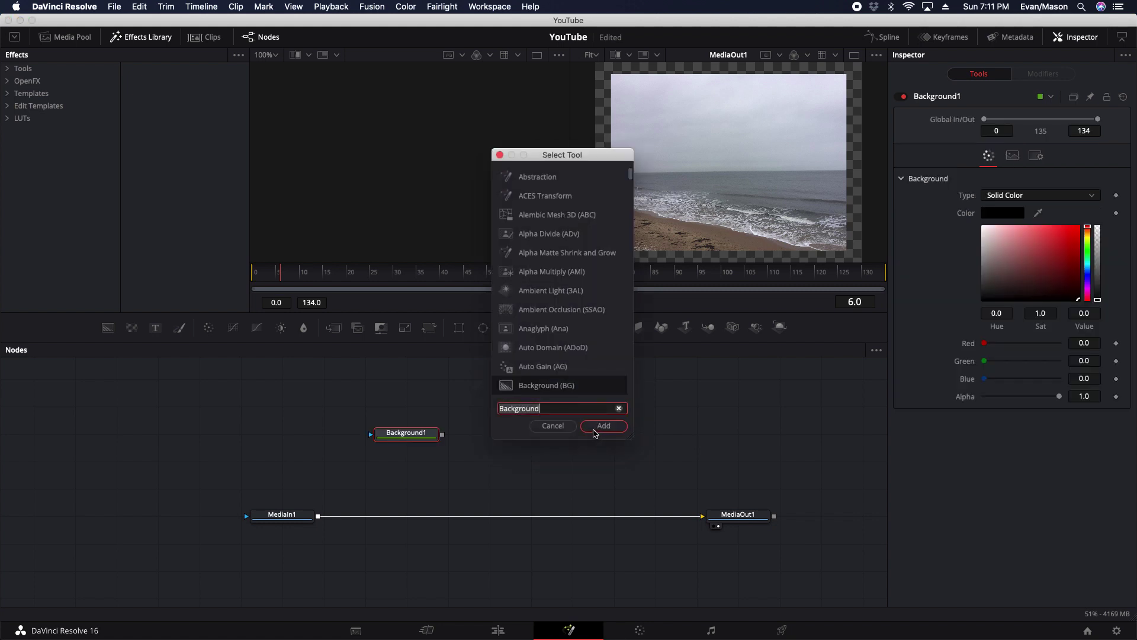
pyautogui.write('pai')
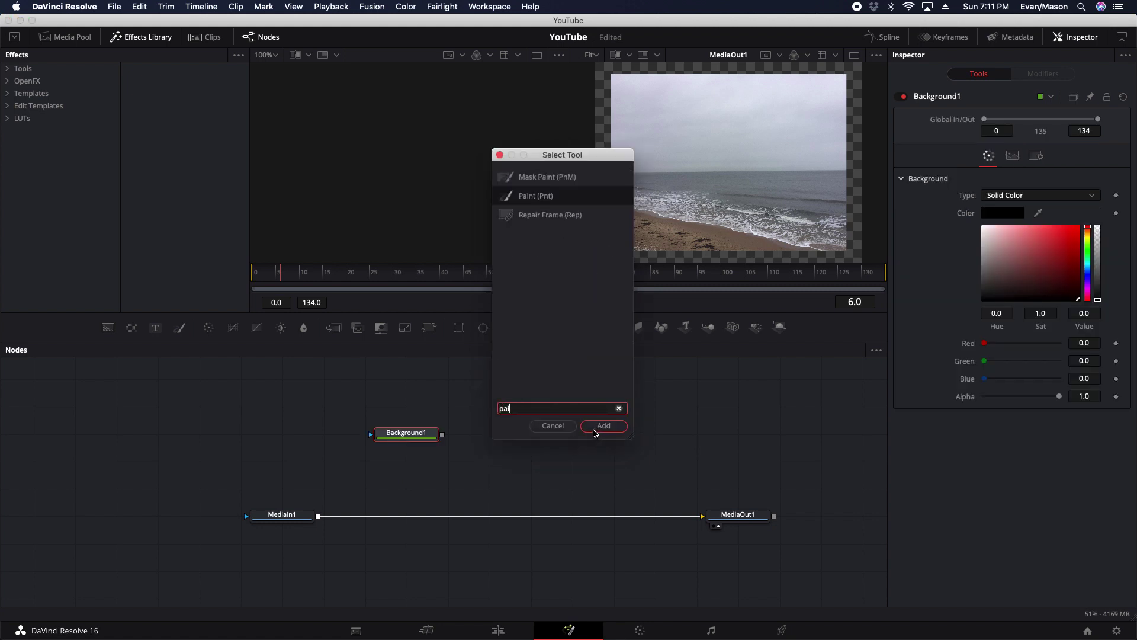
pyautogui.click(595, 432)
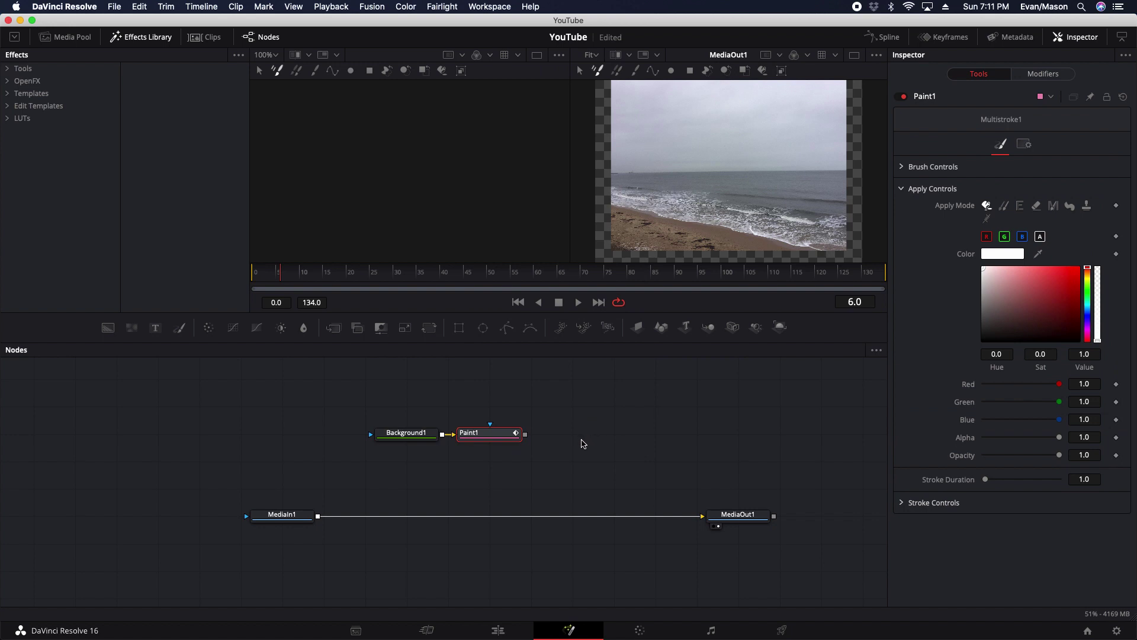
pyautogui.hotkey('shift', 'space')
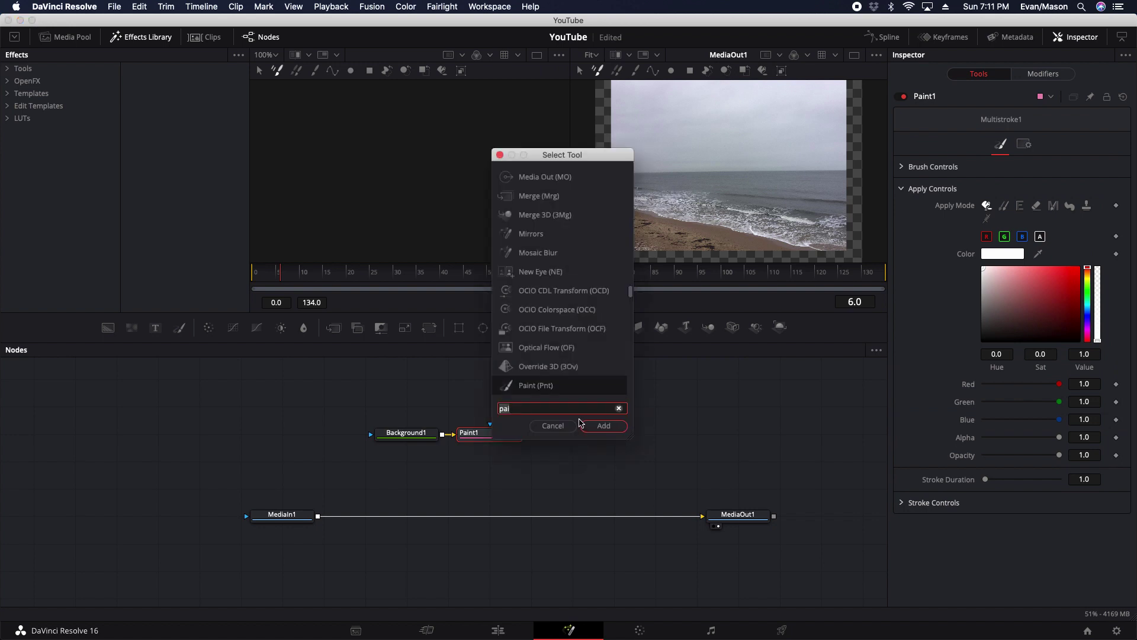
pyautogui.write('soft')
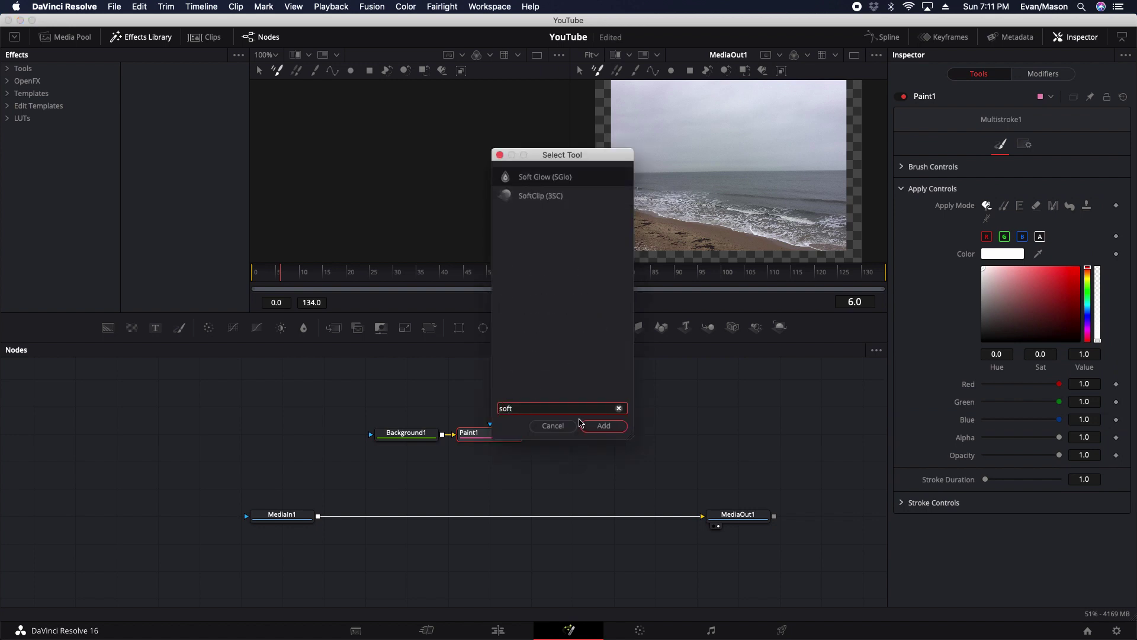
pyautogui.click(582, 424)
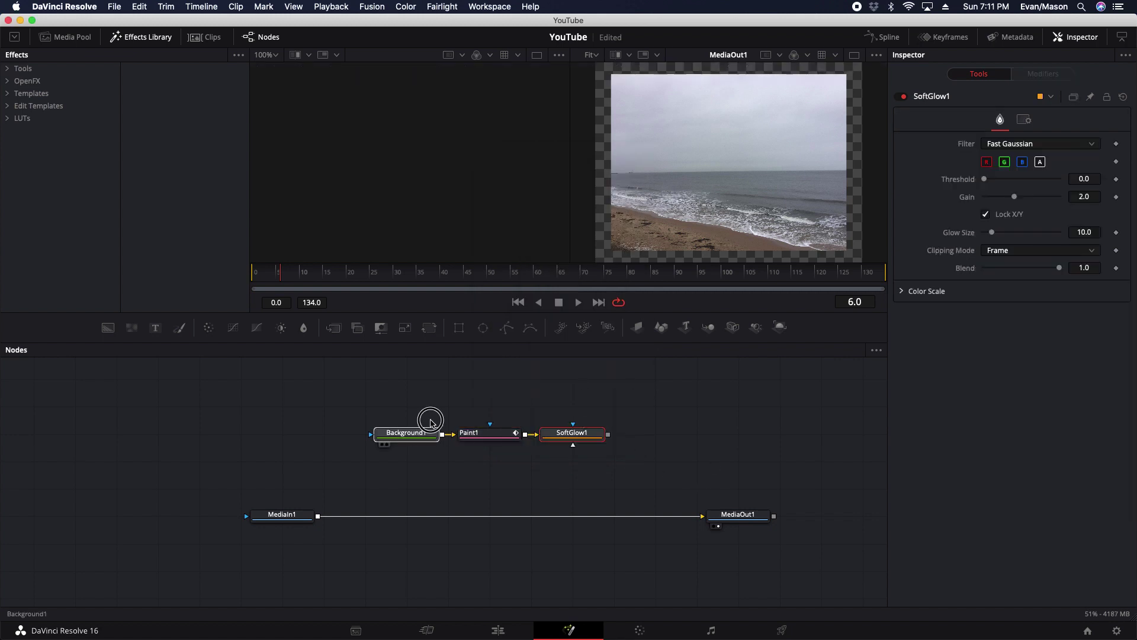
# - Stack Background1 above Paint1 and SoftGlow1 below it, merging into the MediaIn1–MediaOut1 path
pyautogui.moveTo(414, 433); pyautogui.dragTo(497, 405)
pyautogui.moveTo(575, 441)
pyautogui.mouseDown()
pyautogui.moveTo(493, 469)
pyautogui.moveTo(452, 497)
pyautogui.moveTo(315, 510)
pyautogui.moveTo(320, 518)
pyautogui.mouseUp()
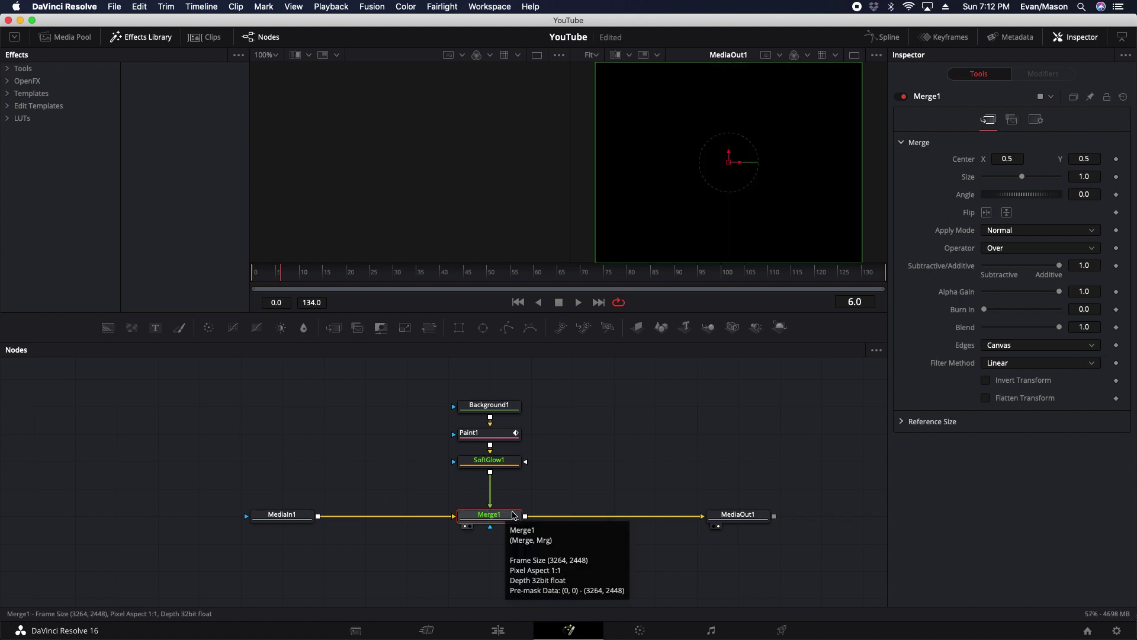
# - Use the single-viewer layout, set Background1's alpha to 0, and move to frame 20
pyautogui.click(854, 54)
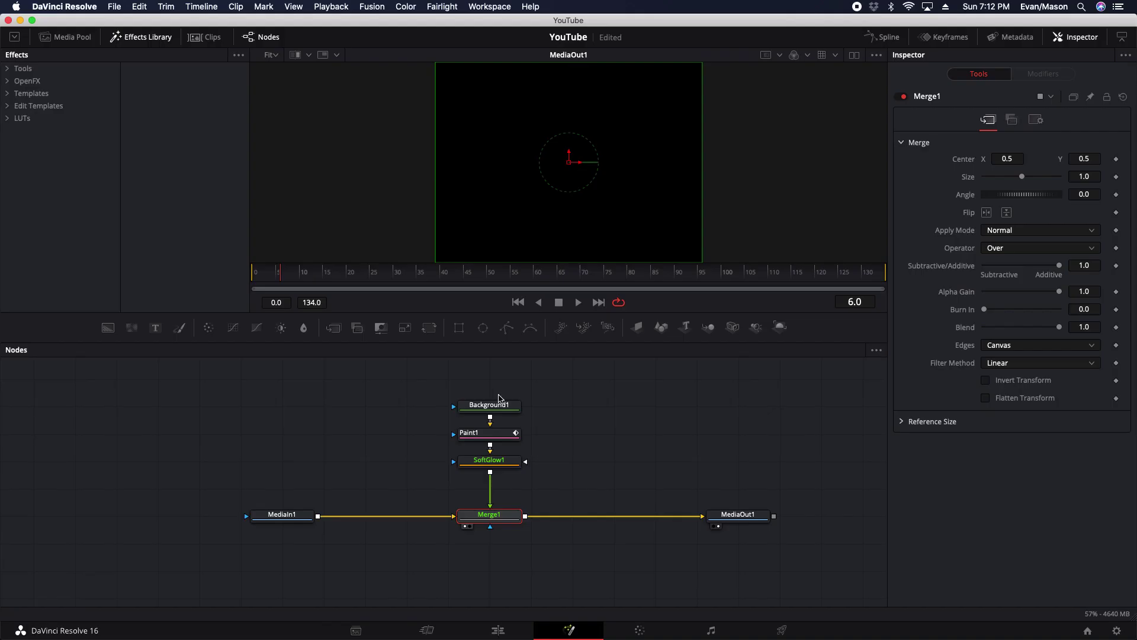
pyautogui.click(499, 406)
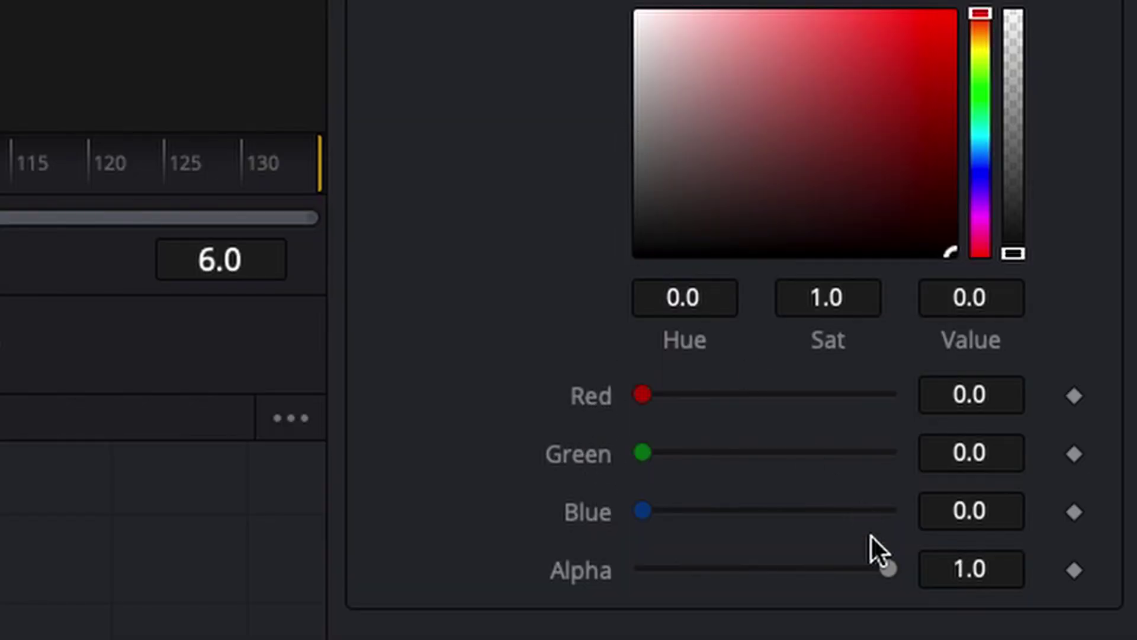
pyautogui.moveTo(869, 556); pyautogui.dragTo(623, 567)
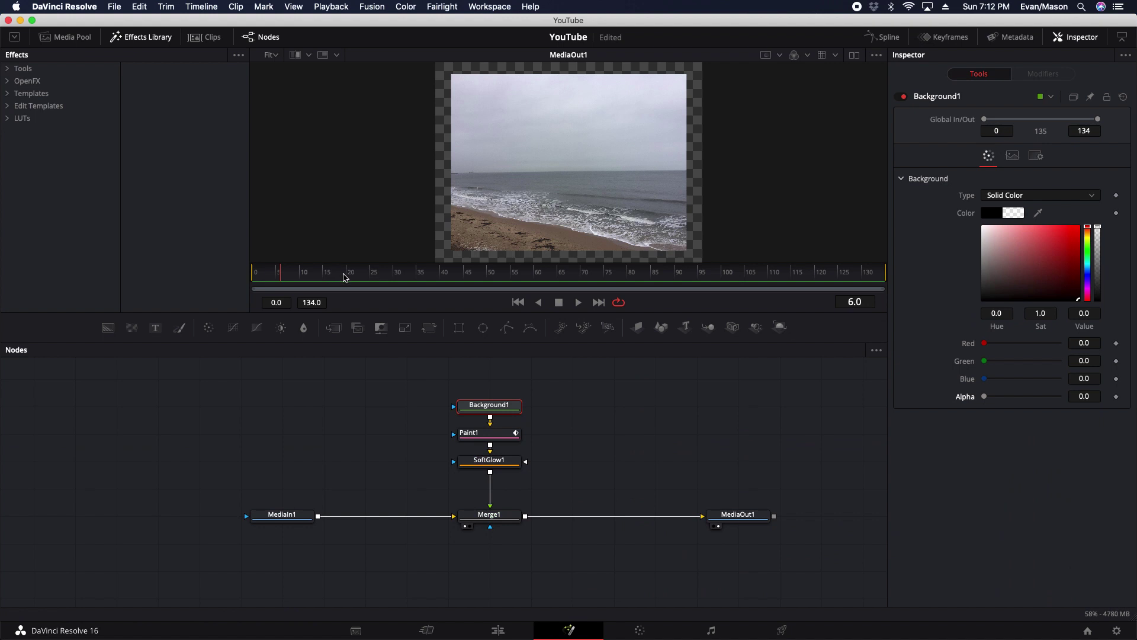
pyautogui.moveTo(345, 277); pyautogui.dragTo(352, 282)
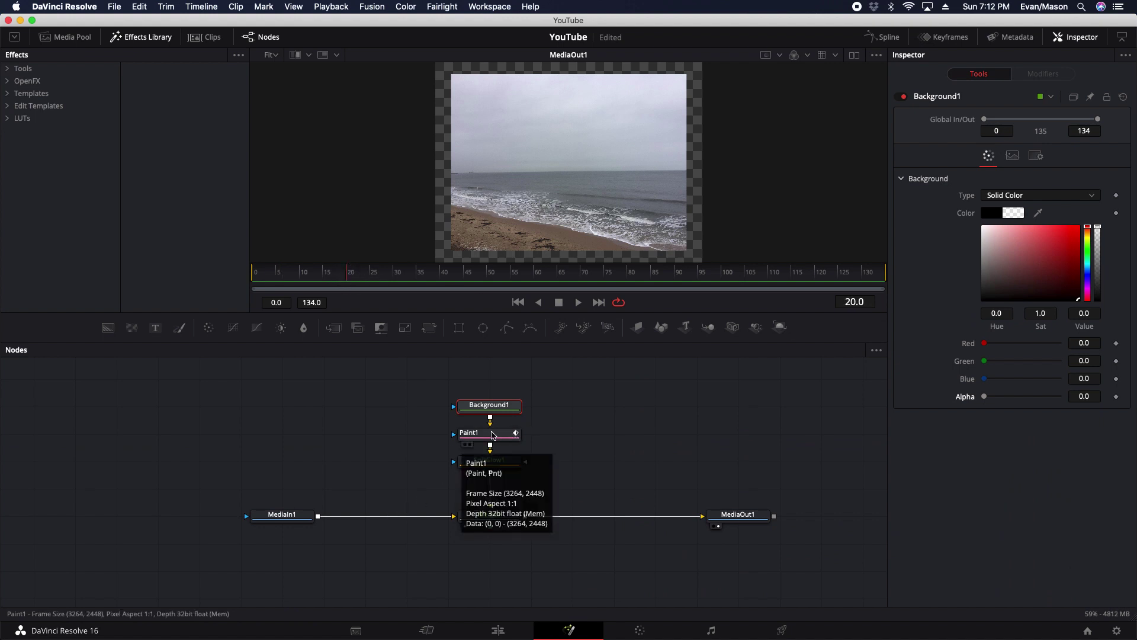
# - Set the Paint1 stroke duration to 5
pyautogui.click(494, 435)
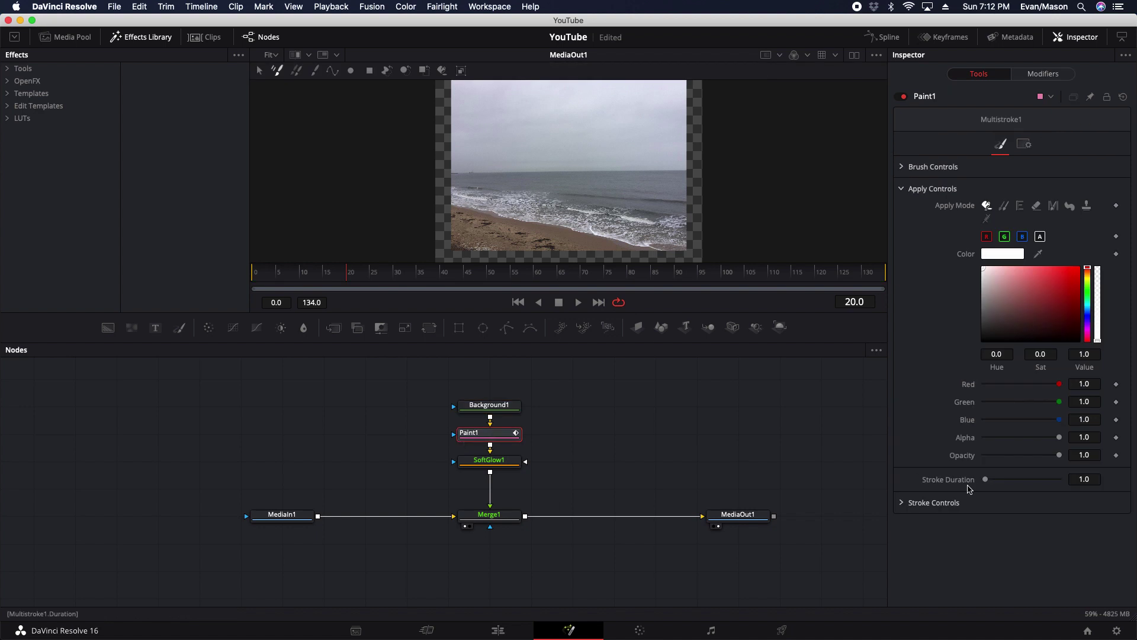
pyautogui.click(1082, 481)
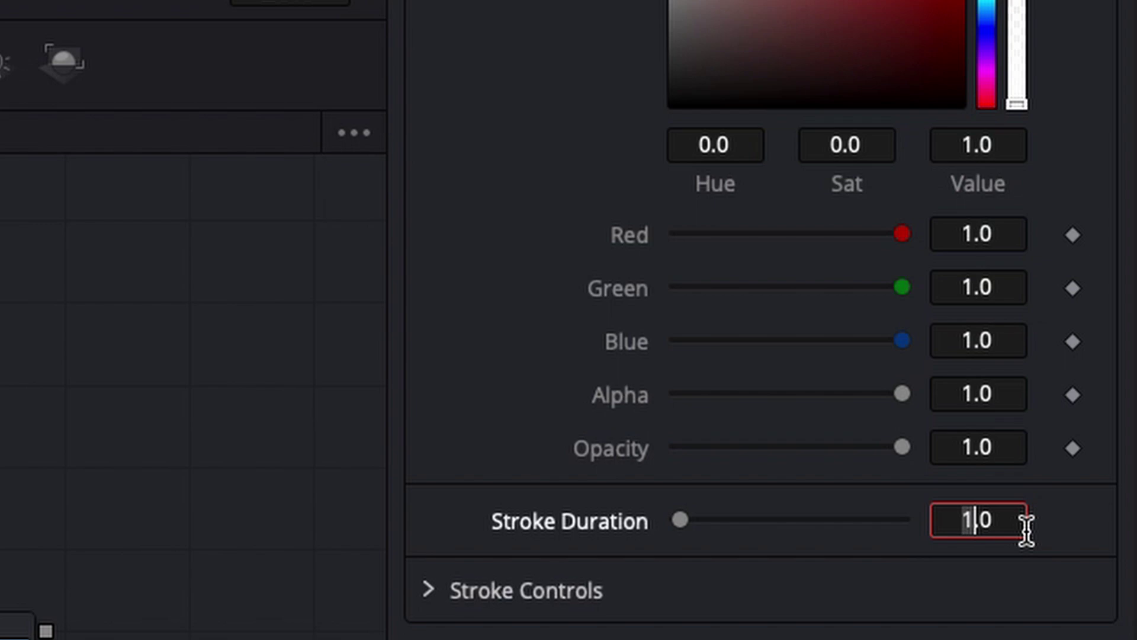
pyautogui.write('5')
pyautogui.press('Return')
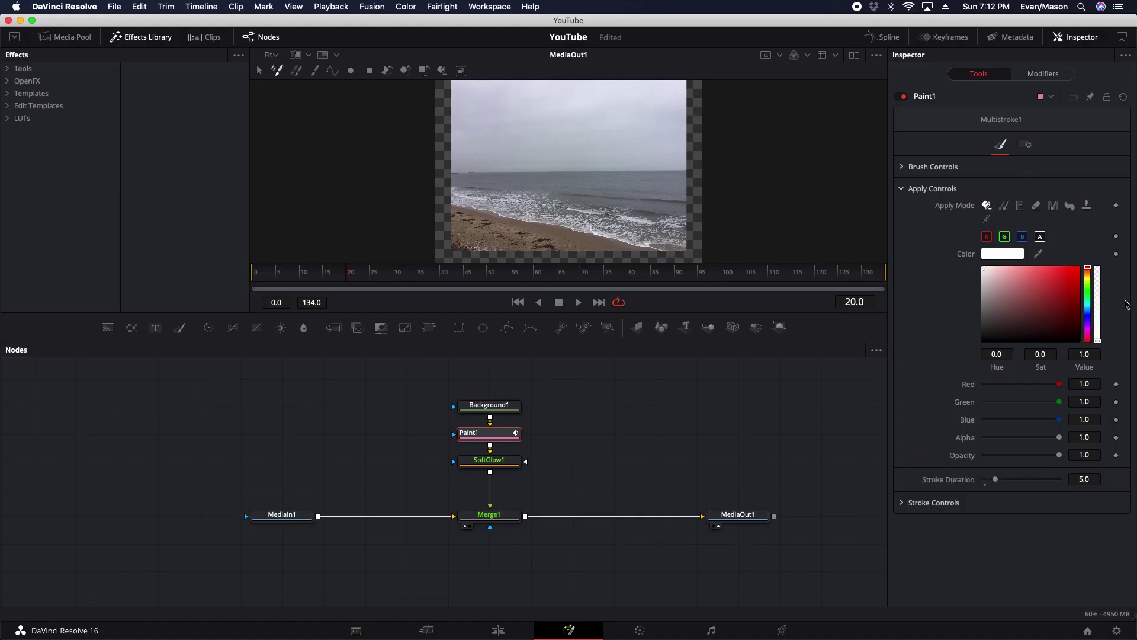
# - Give the Paint1 brush a pale bluish-white colour, Size 0.0031 and Softness 0.284
pyautogui.click(1088, 314)
pyautogui.moveTo(1056, 268); pyautogui.dragTo(1004, 271)
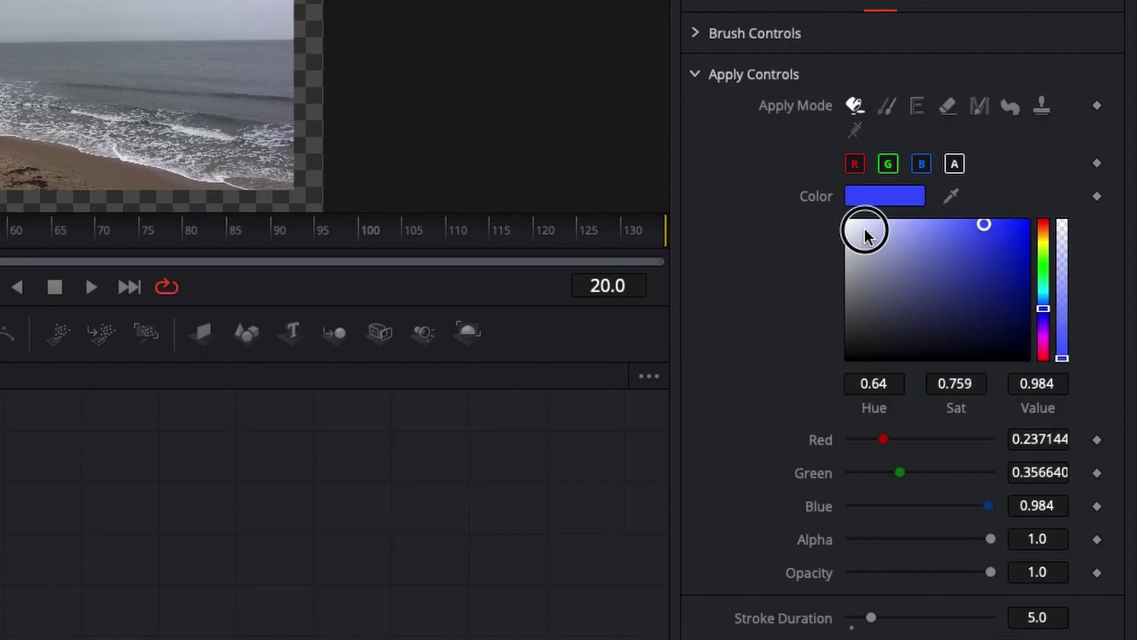
pyautogui.moveTo(864, 228); pyautogui.dragTo(912, 202)
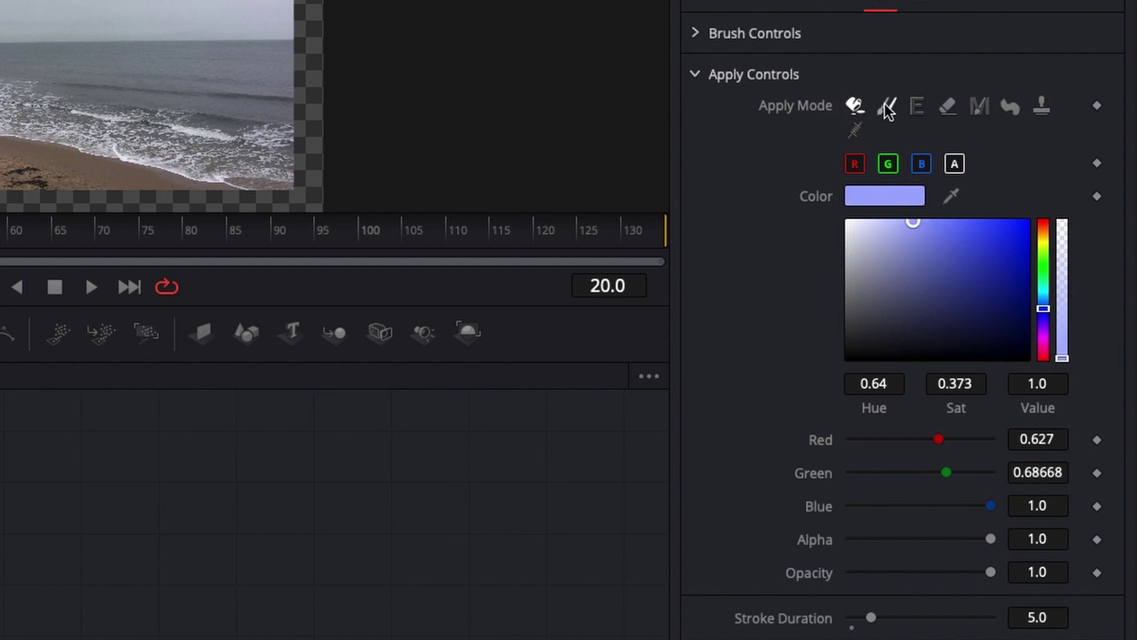
pyautogui.click(695, 34)
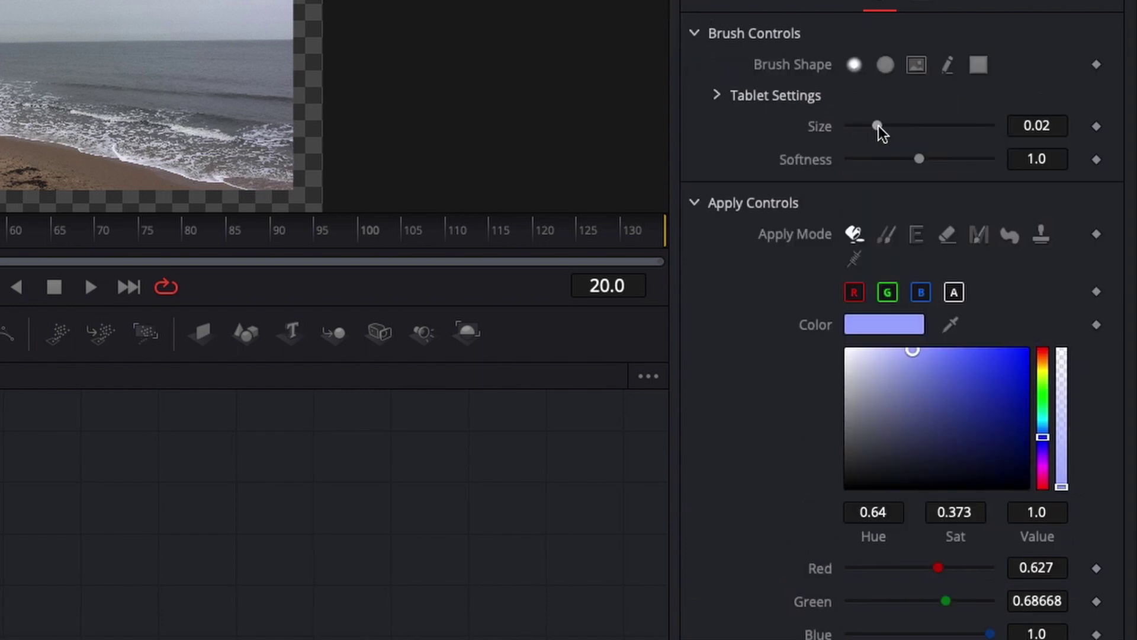
pyautogui.moveTo(879, 125); pyautogui.dragTo(855, 126)
pyautogui.moveTo(918, 159); pyautogui.dragTo(863, 157)
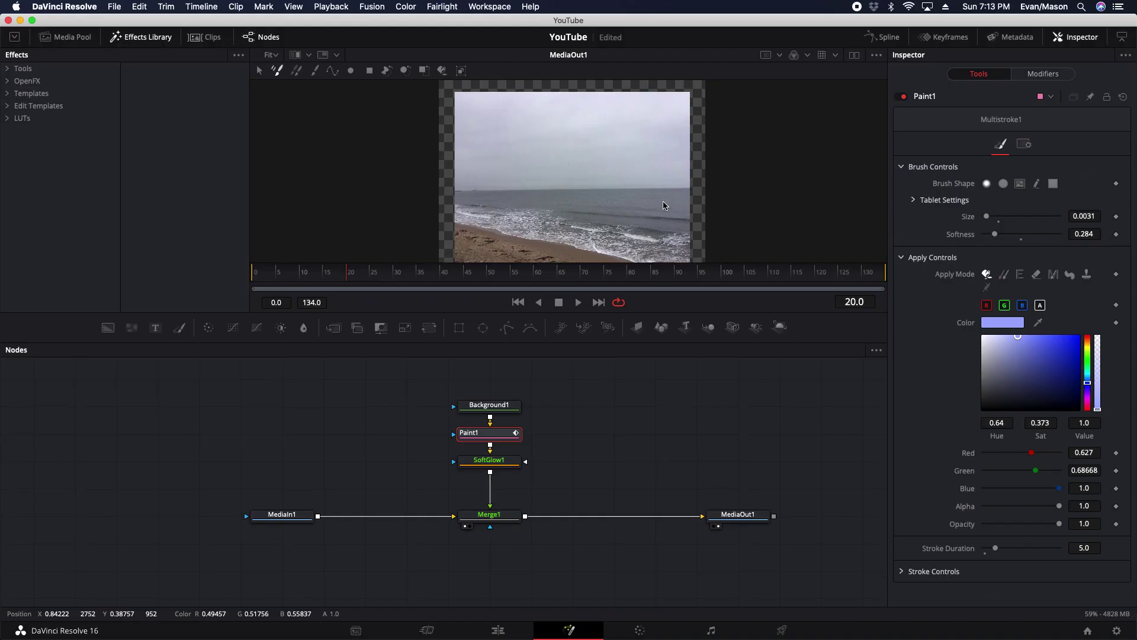
# - Paint a jagged pale-blue lightning stroke from the sky down to the horizon
pyautogui.click(521, 143)
pyautogui.moveTo(508, 122); pyautogui.dragTo(527, 191)
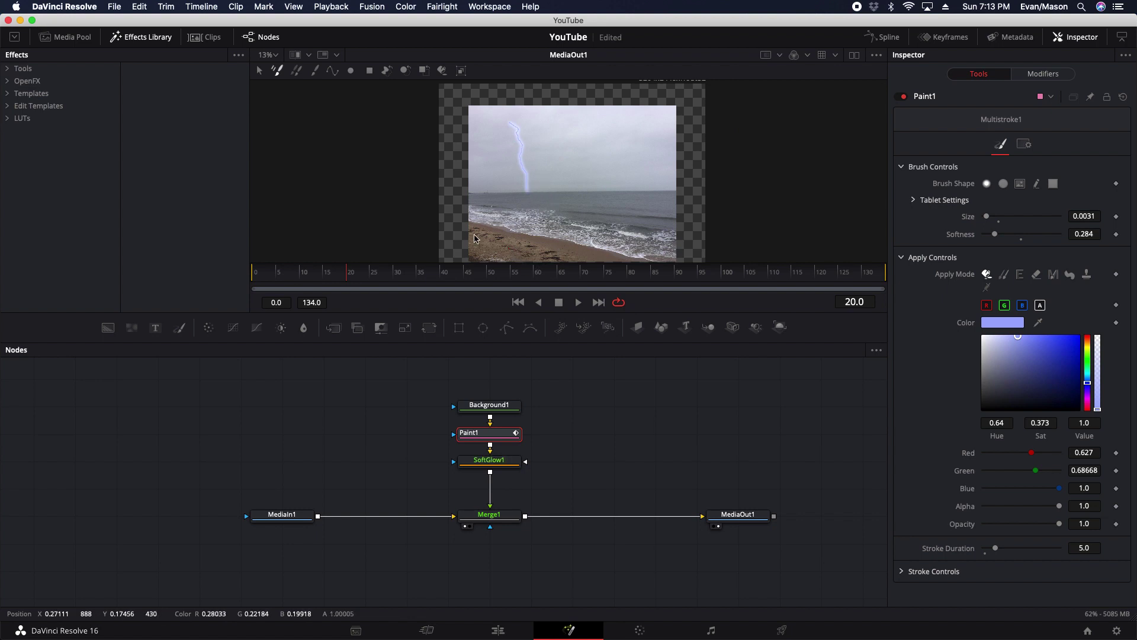
pyautogui.click(625, 432)
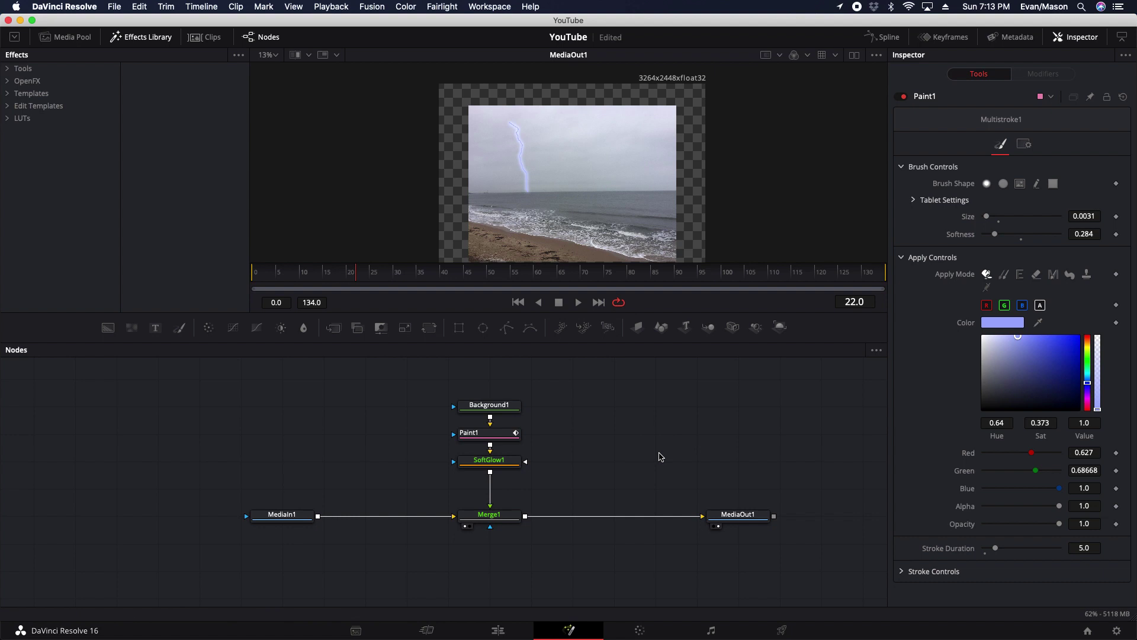
# - Insert a Color Corrector node between Merge1 and MediaOut1
pyautogui.hotkey('shift', 'space')
pyautogui.write('soft')
pyautogui.press('BackSpace')
pyautogui.press('BackSpace')
pyautogui.press('BackSpace')
pyautogui.press('BackSpace')
pyautogui.write('c')
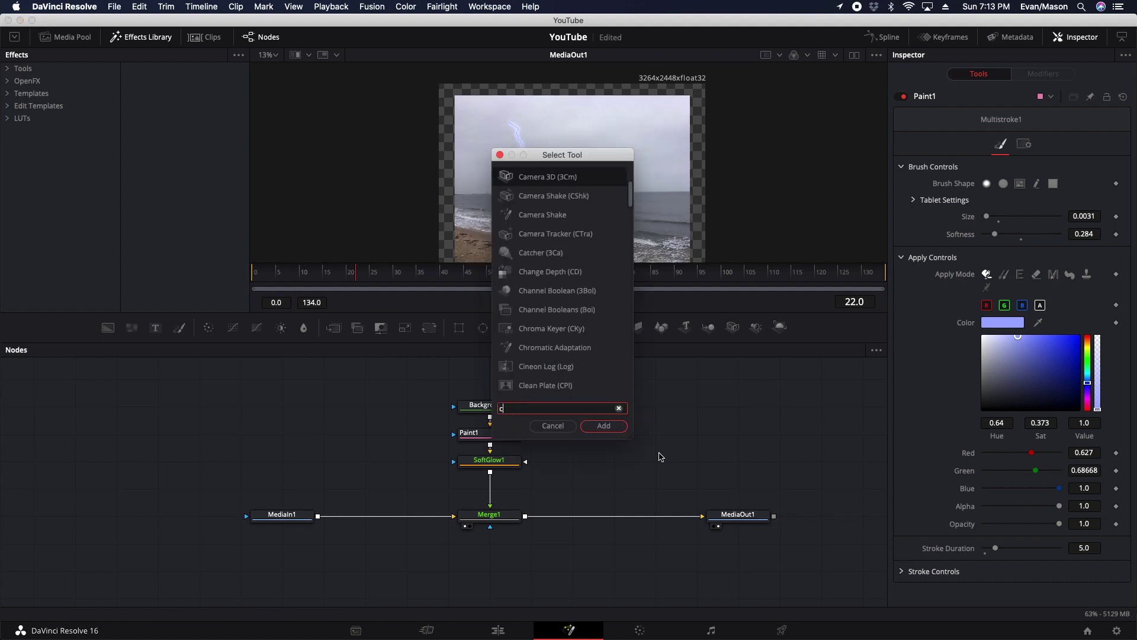
pyautogui.write('olo')
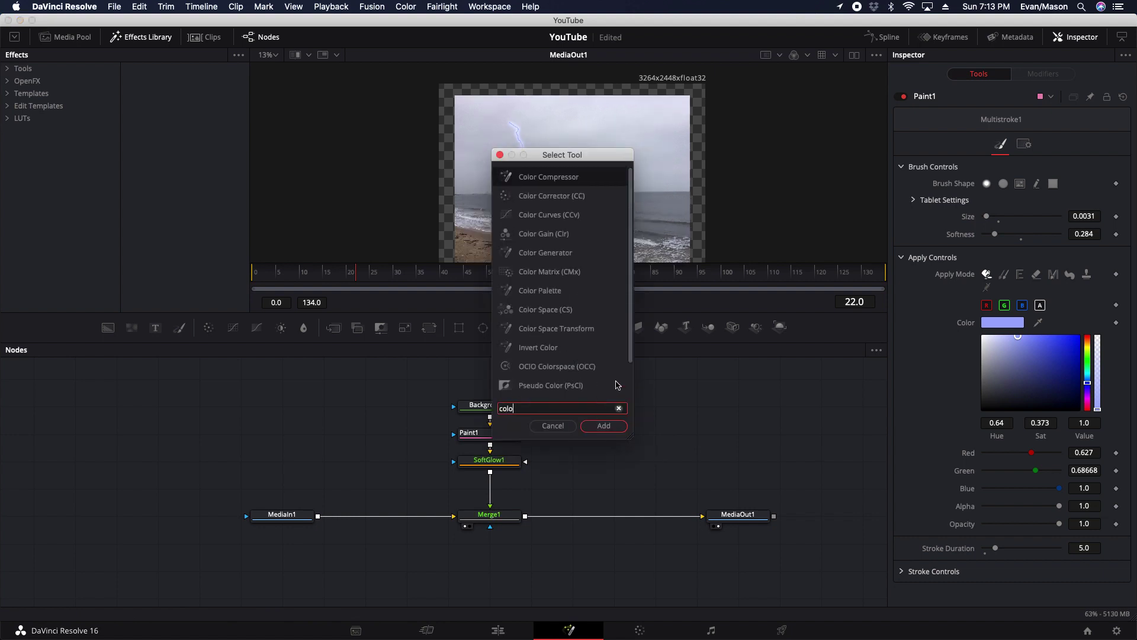
pyautogui.write('r corrector')
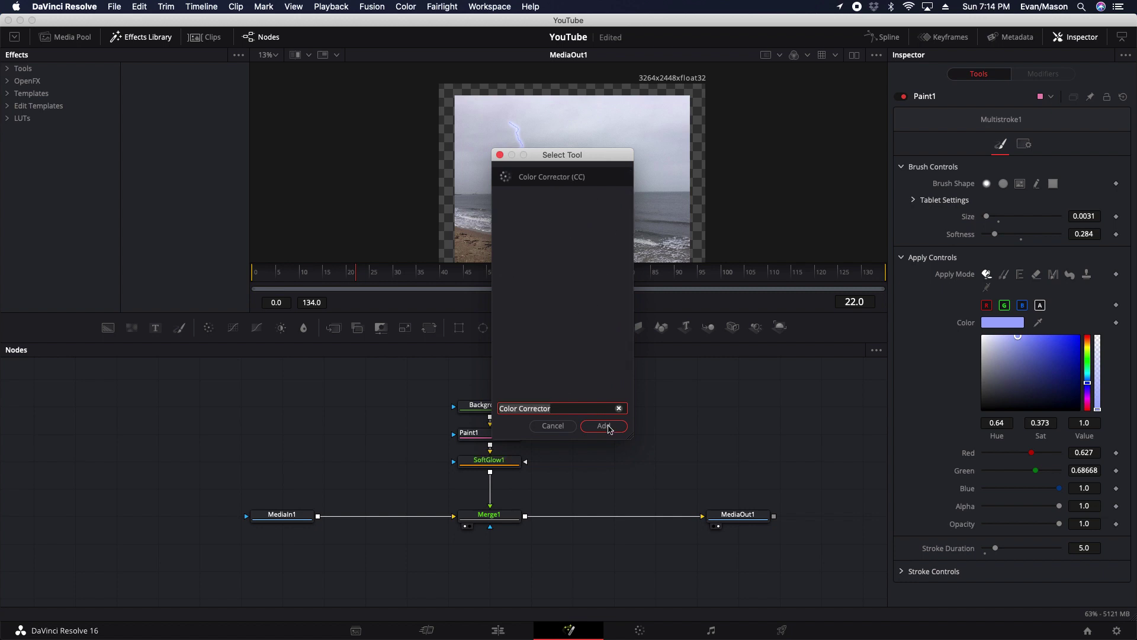
pyautogui.click(604, 426)
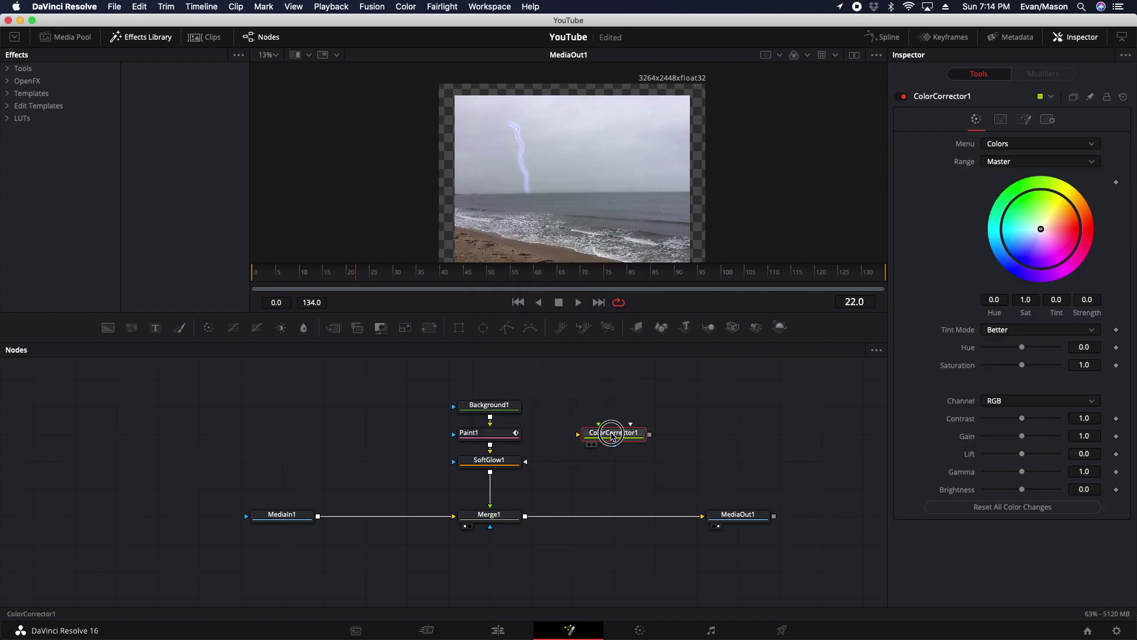
pyautogui.moveTo(610, 430); pyautogui.dragTo(588, 519)
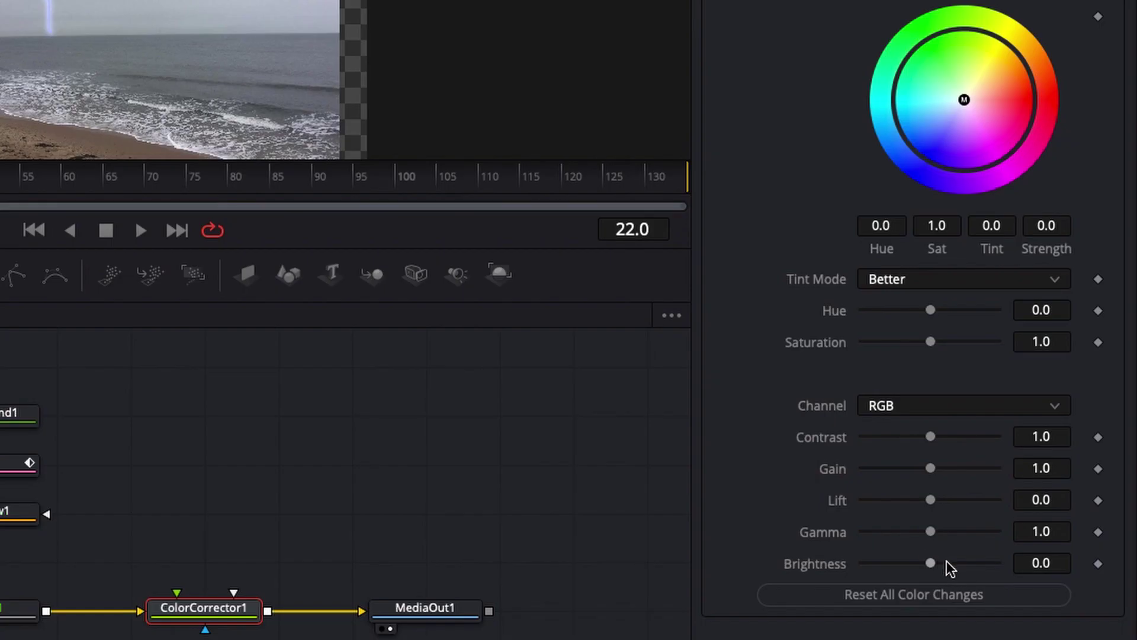
# - Keyframe ColorCorrector1 Brightness at 0.51 on frame 22 and back to 0.0 on frame 24
pyautogui.moveTo(932, 563); pyautogui.dragTo(964, 564)
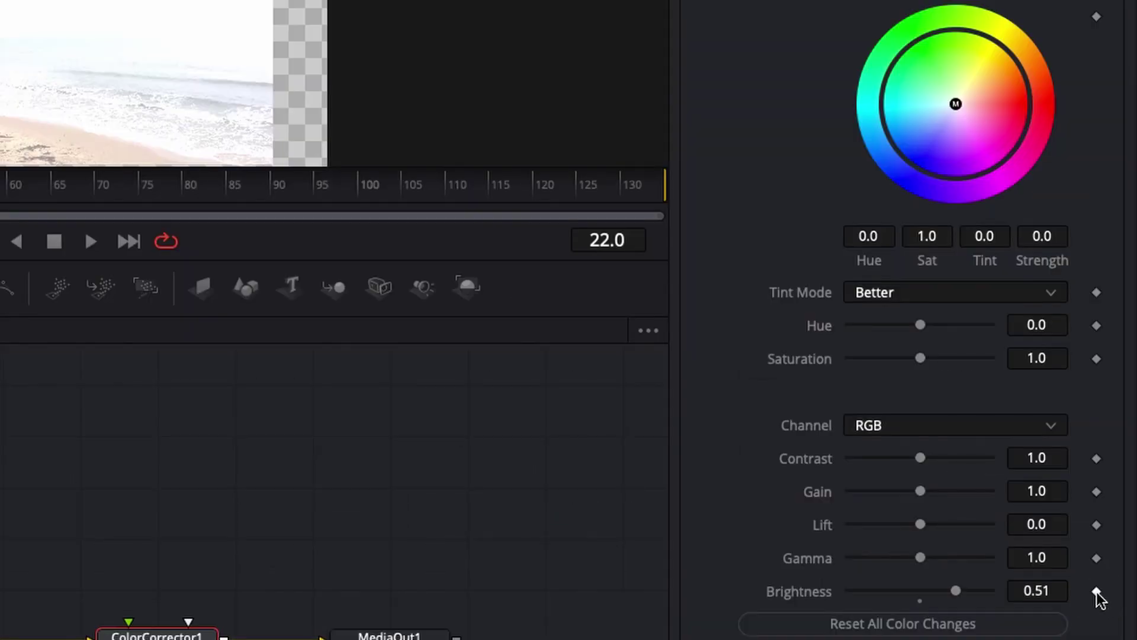
pyautogui.click(1096, 592)
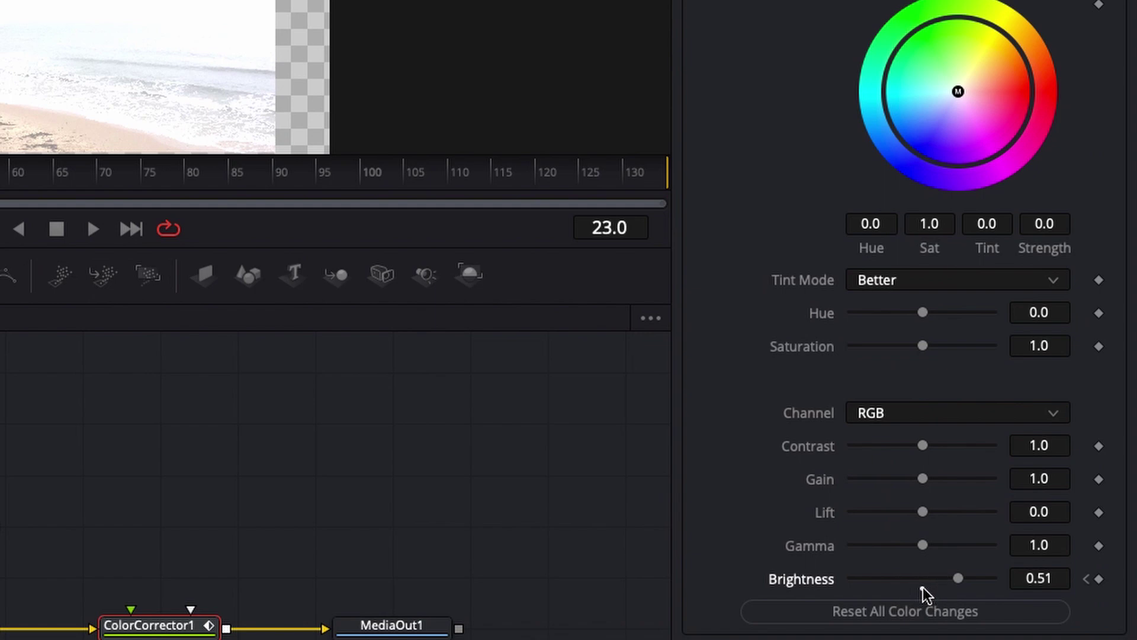
pyautogui.click(921, 600)
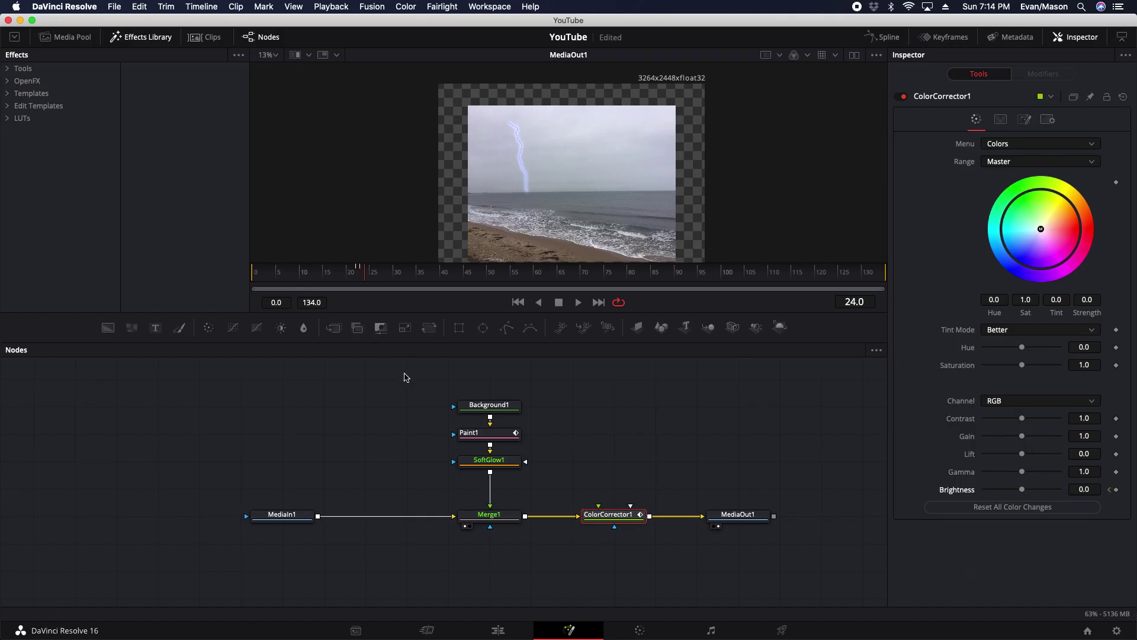
# - Switch Paint1 to Erase mode at Size 0.02 and erase gaps along the bolt, then preview
pyautogui.click(499, 434)
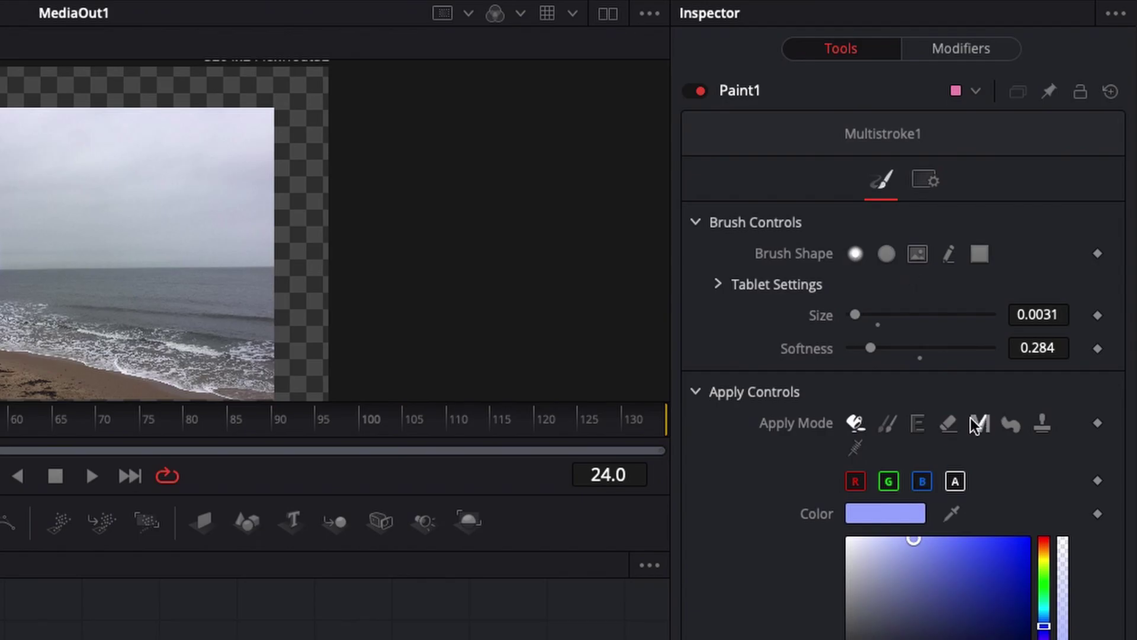
pyautogui.click(948, 423)
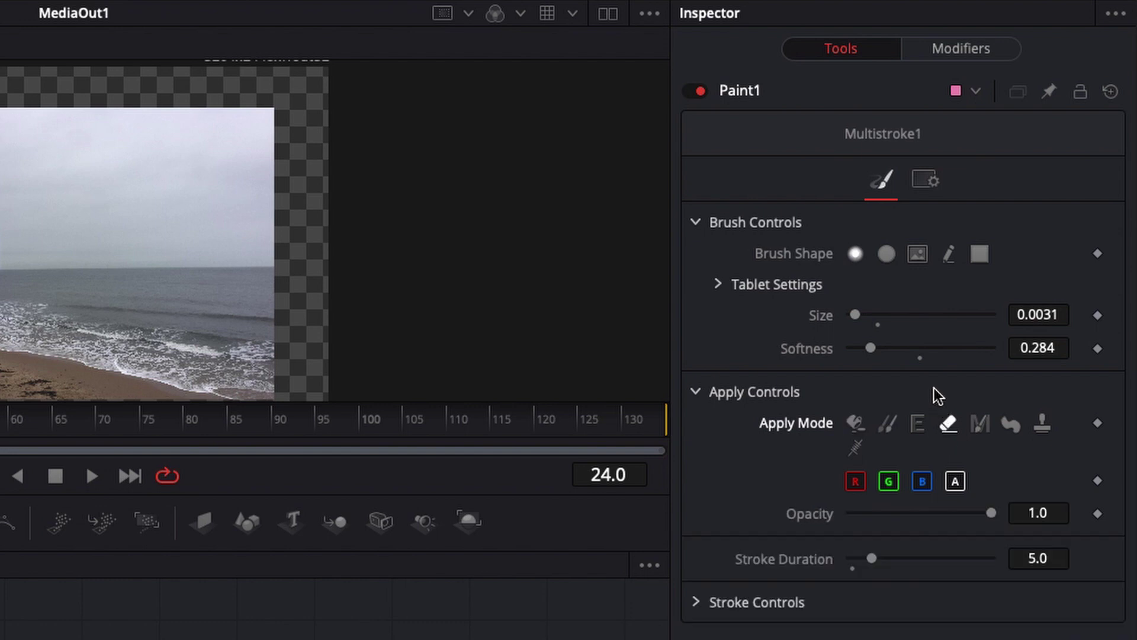
pyautogui.click(876, 325)
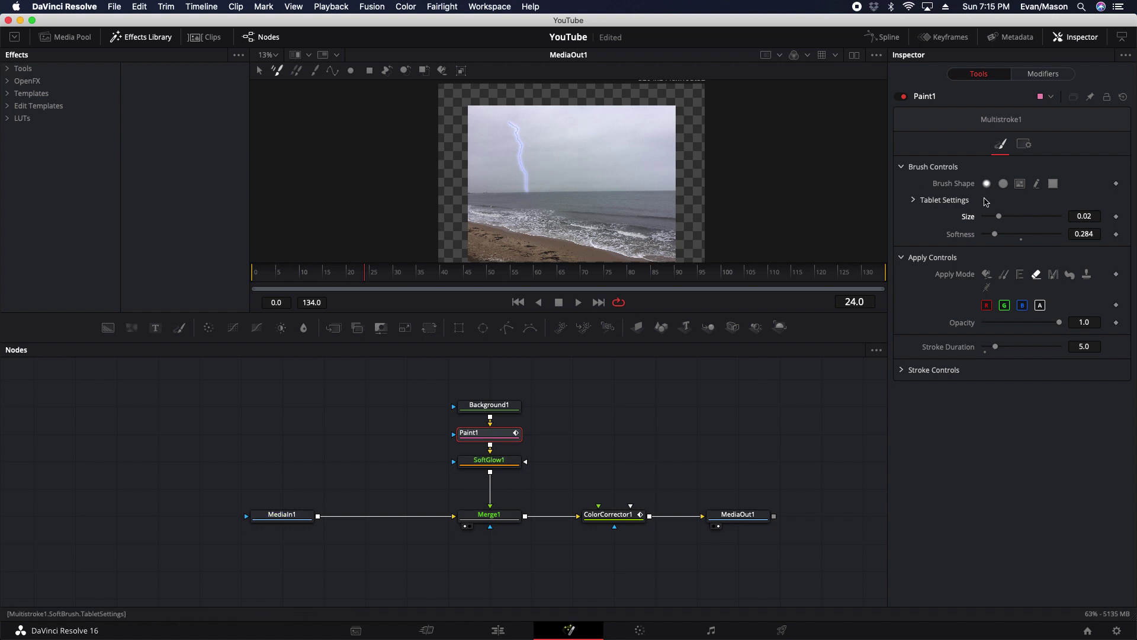
pyautogui.moveTo(503, 126); pyautogui.dragTo(526, 189)
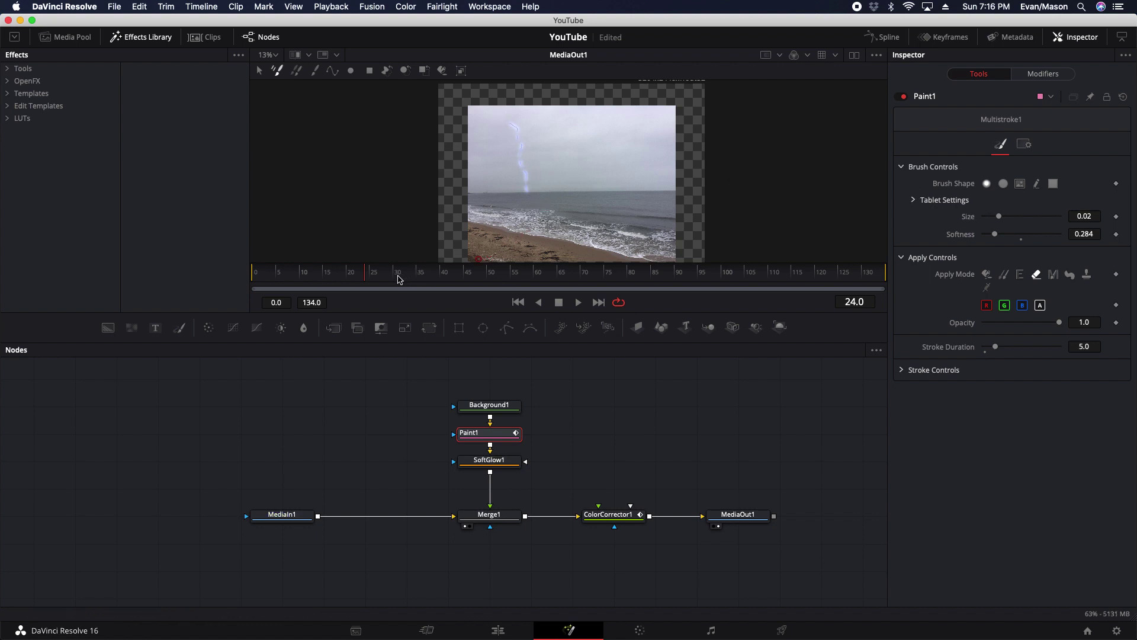
pyautogui.moveTo(363, 274)
pyautogui.mouseDown()
pyautogui.moveTo(337, 273)
pyautogui.moveTo(365, 275)
pyautogui.mouseUp()
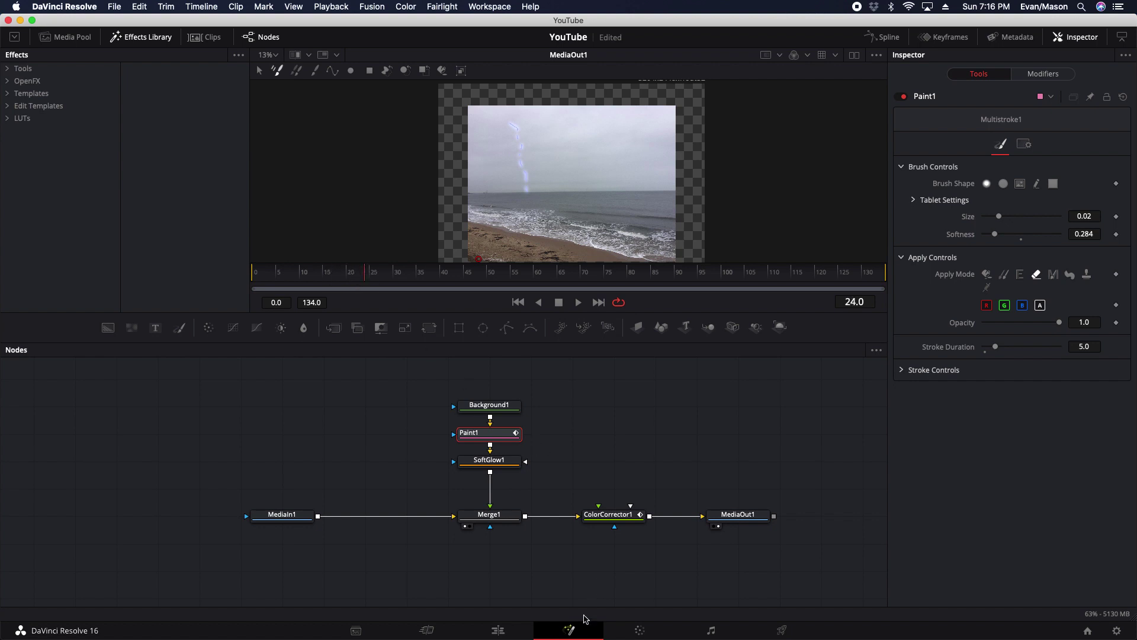
# - Return to the Edit page and leave full-screen playback of the clip on Timeline 1
pyautogui.click(493, 632)
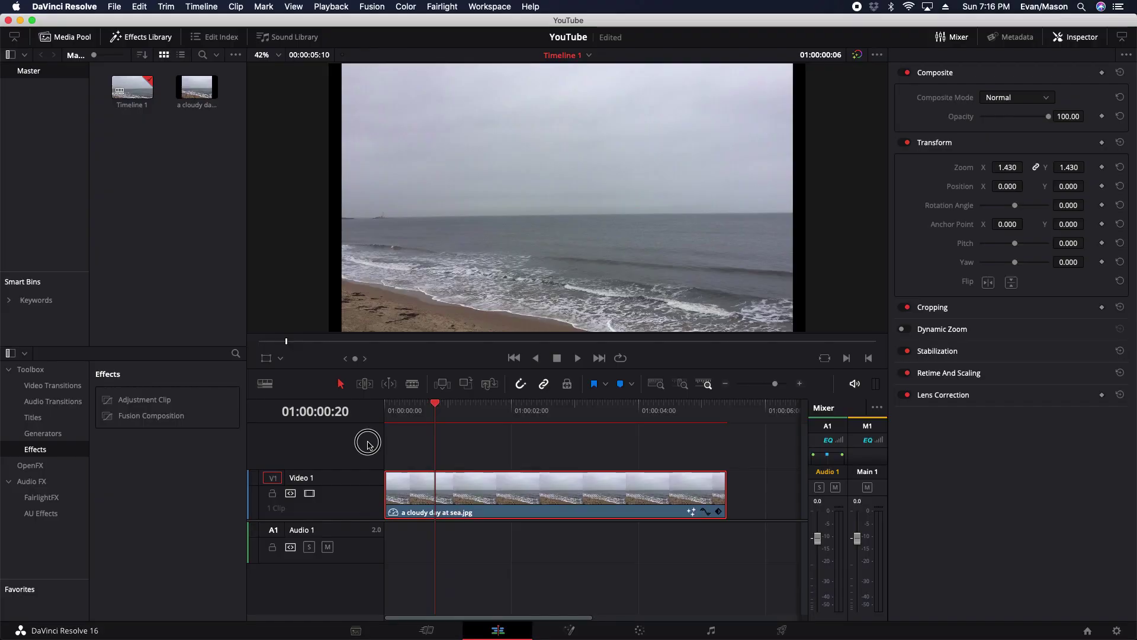
pyautogui.press('space')
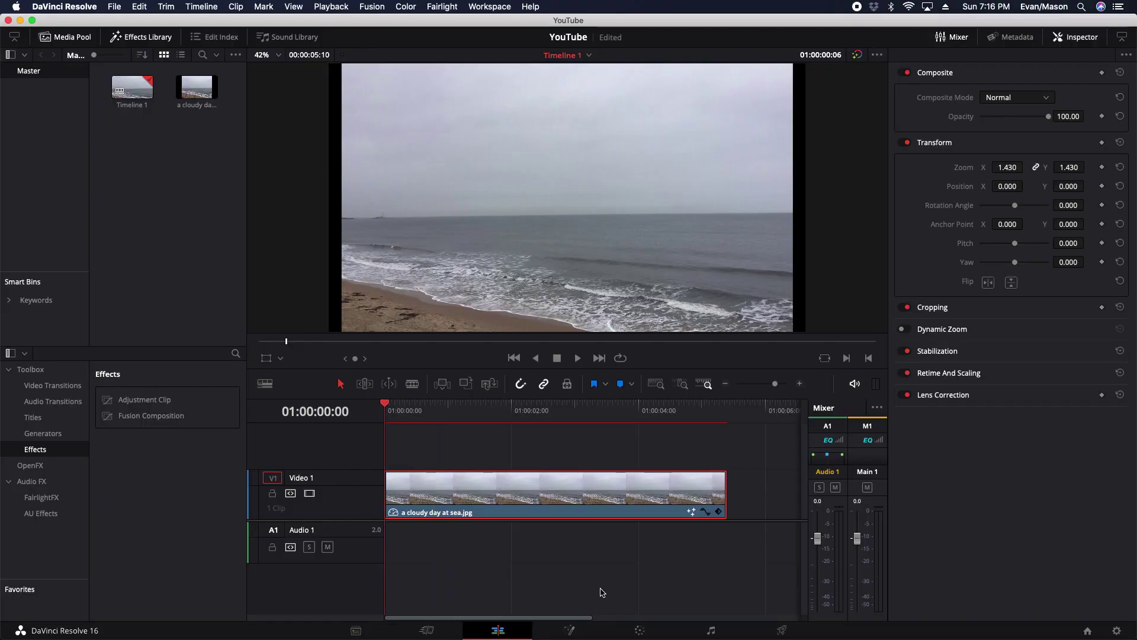